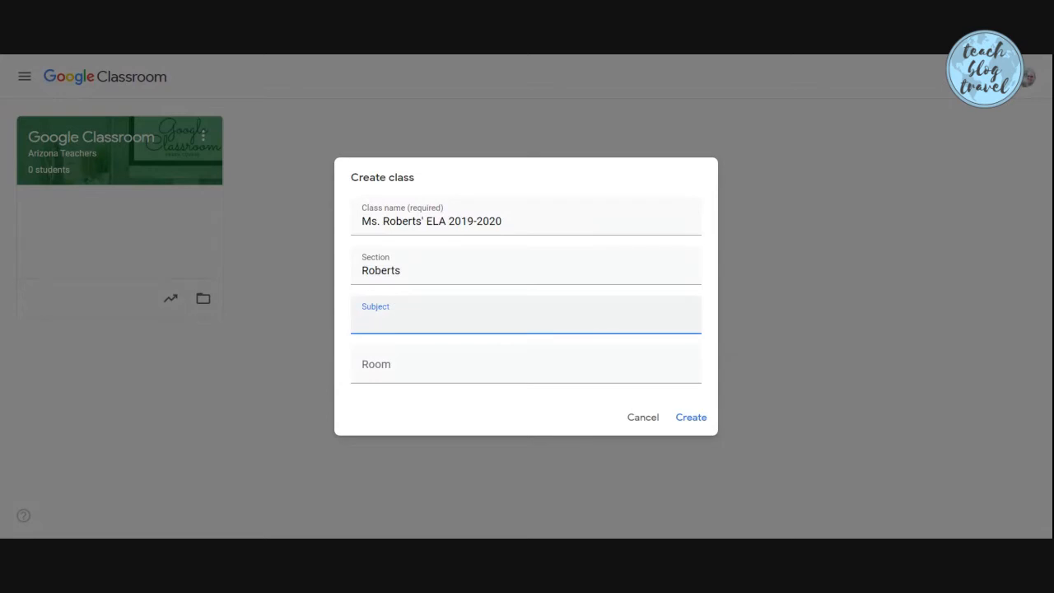
# Discard the first class draft and start a fresh Create class form
pyautogui.write('ELA')
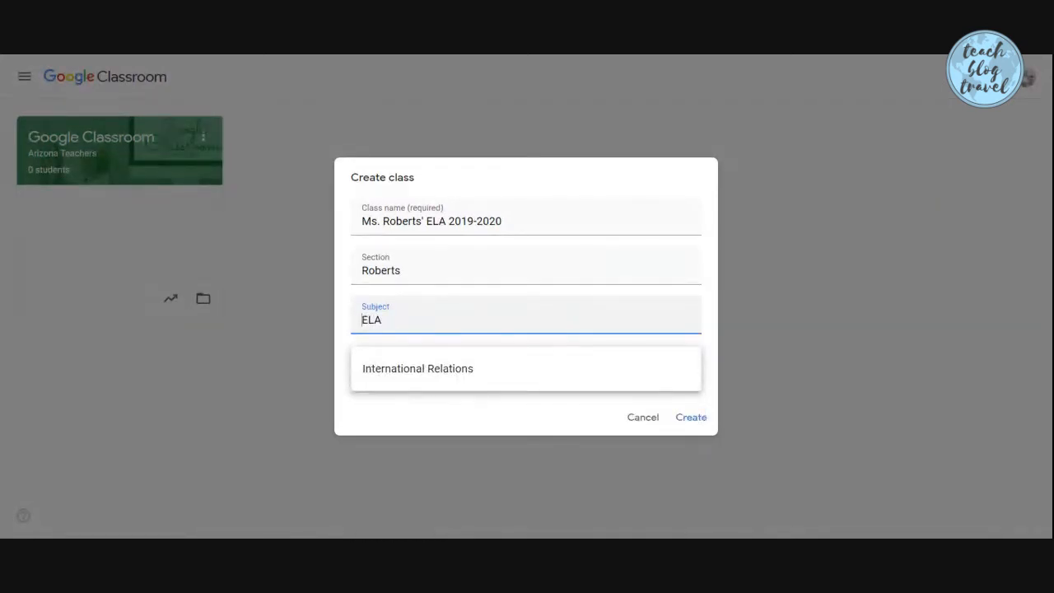
pyautogui.click(330, 415)
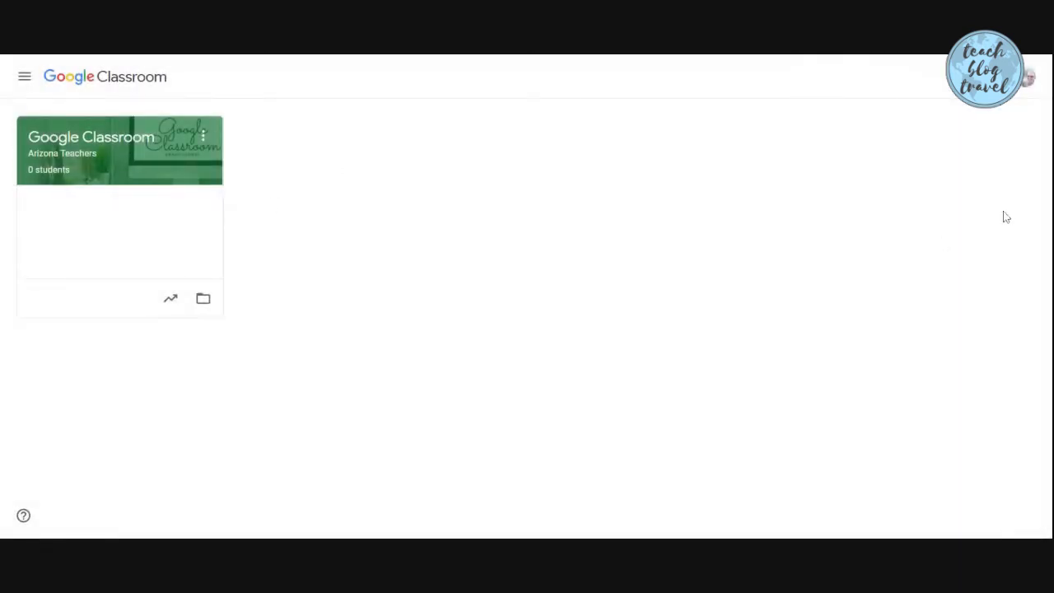
pyautogui.click(973, 77)
pyautogui.click(912, 140)
# Enter the teacher's ELA 2019-2020 class name, surname as section, subject ELA and room 406
pyautogui.write('c')
pyautogui.press('BackSpace')
pyautogui.write('Ms. Roberts ELA 20')
pyautogui.press('BackSpace')
pyautogui.write('019-2020')
pyautogui.press('Tab')
pyautogui.write('Roberts')
pyautogui.press('Tab')
pyautogui.write('ELA')
pyautogui.press('Tab')
pyautogui.write('406')
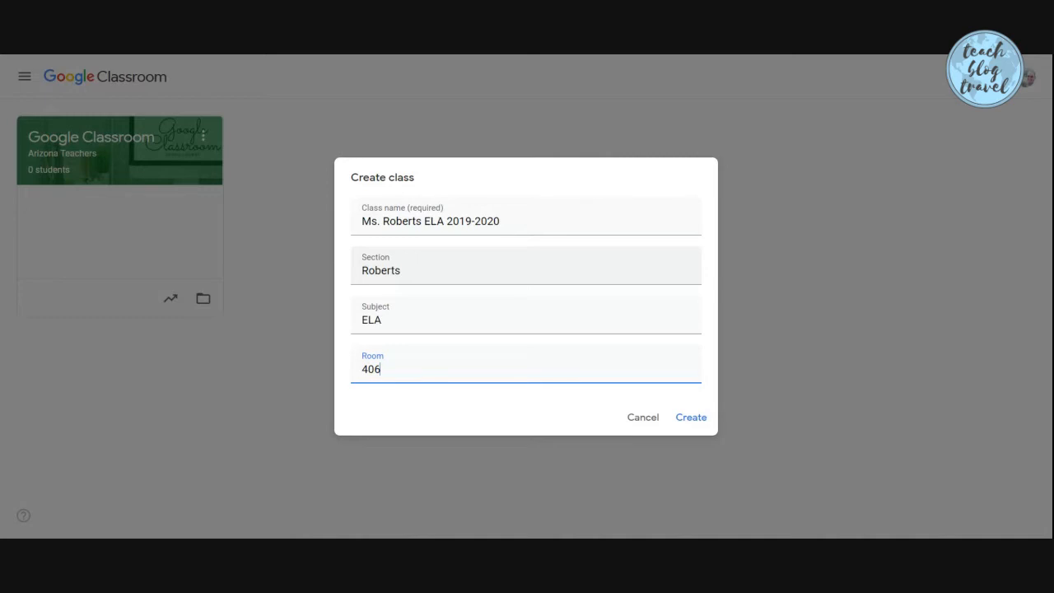
# Create the ELA 2019-2020 class from the filled-in form
pyautogui.click(688, 420)
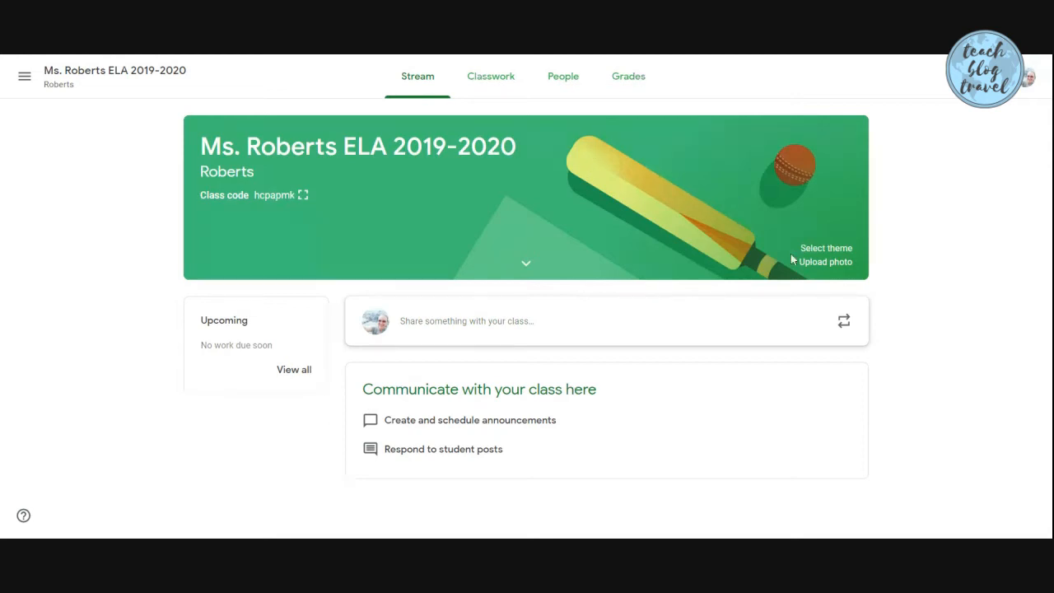
pyautogui.click(818, 248)
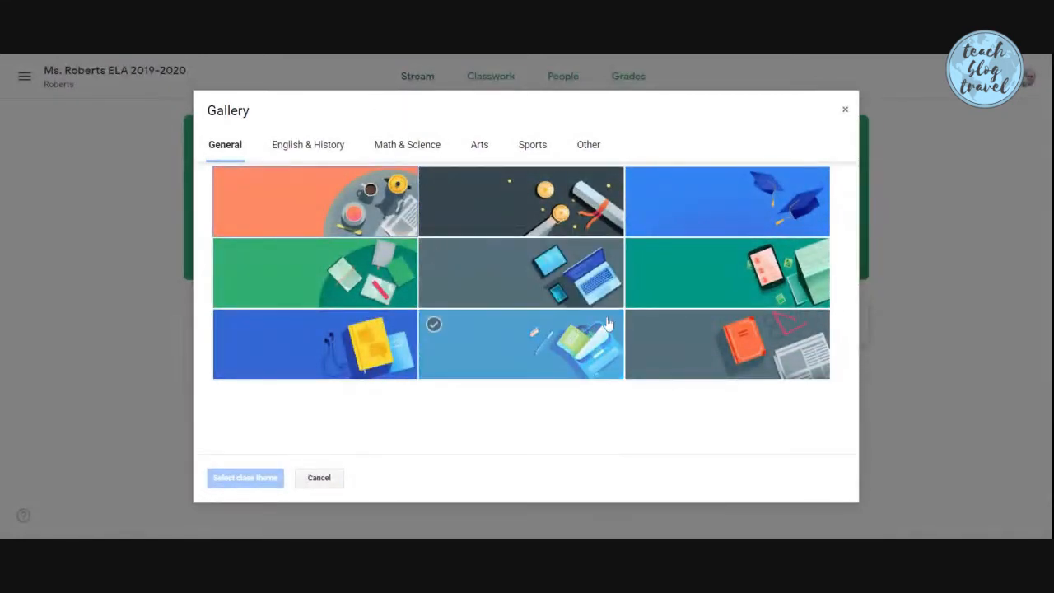
pyautogui.click(308, 148)
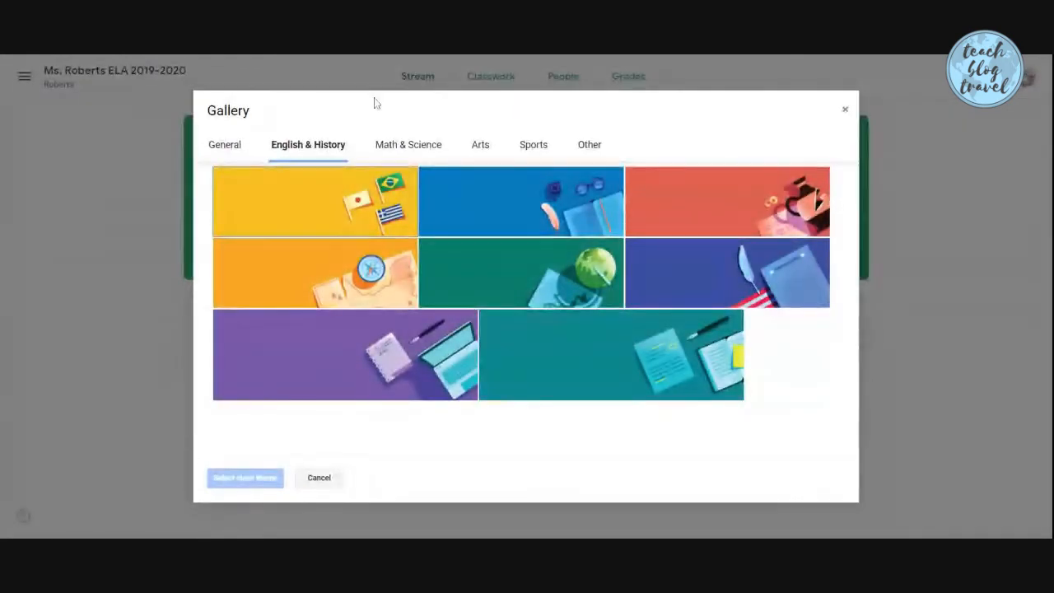
pyautogui.click(408, 146)
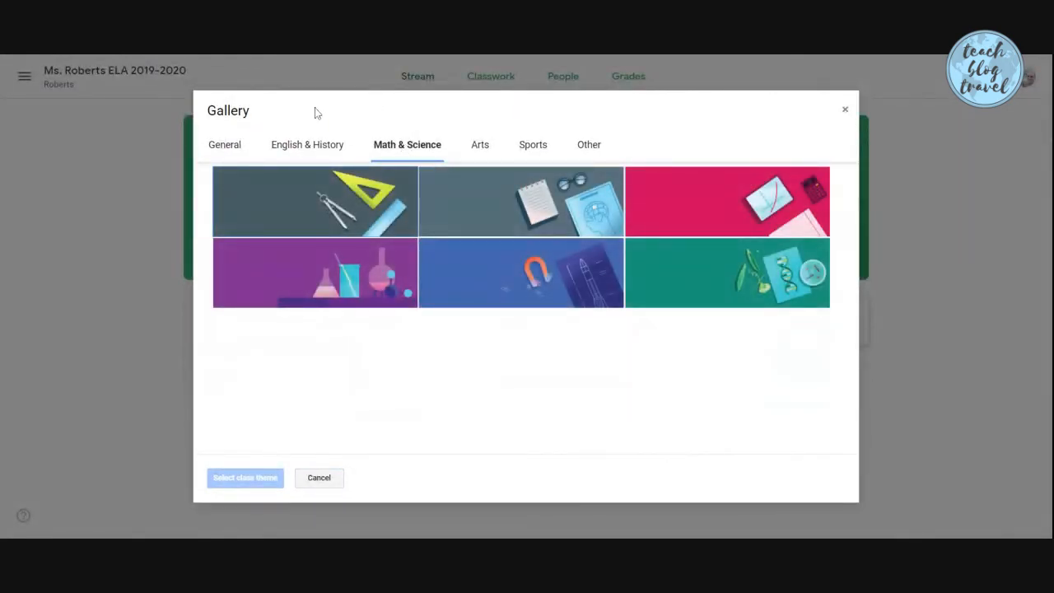
pyautogui.click(480, 146)
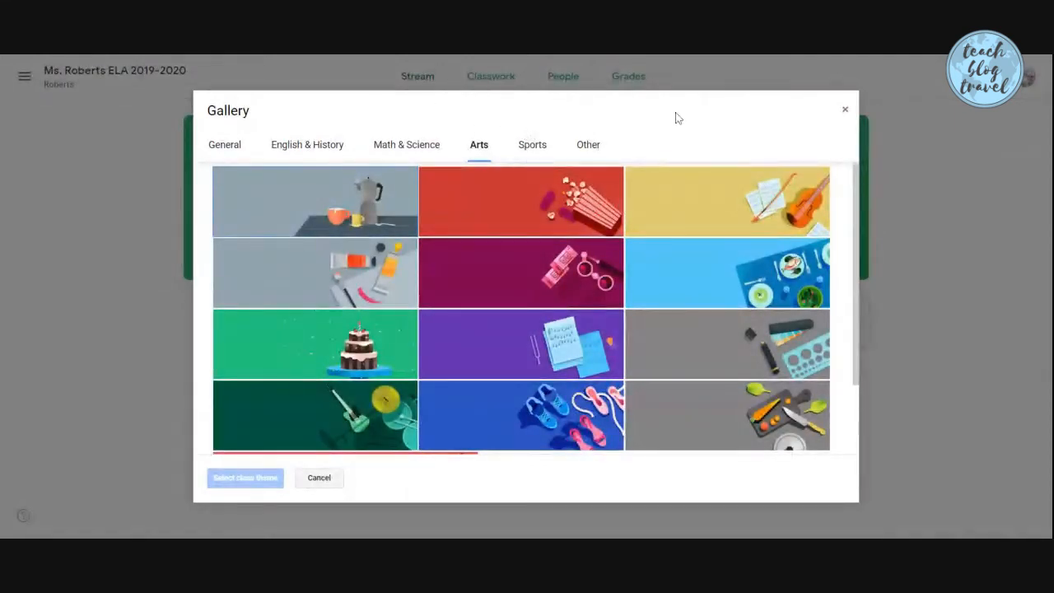
pyautogui.scroll(-1, 694, 196)
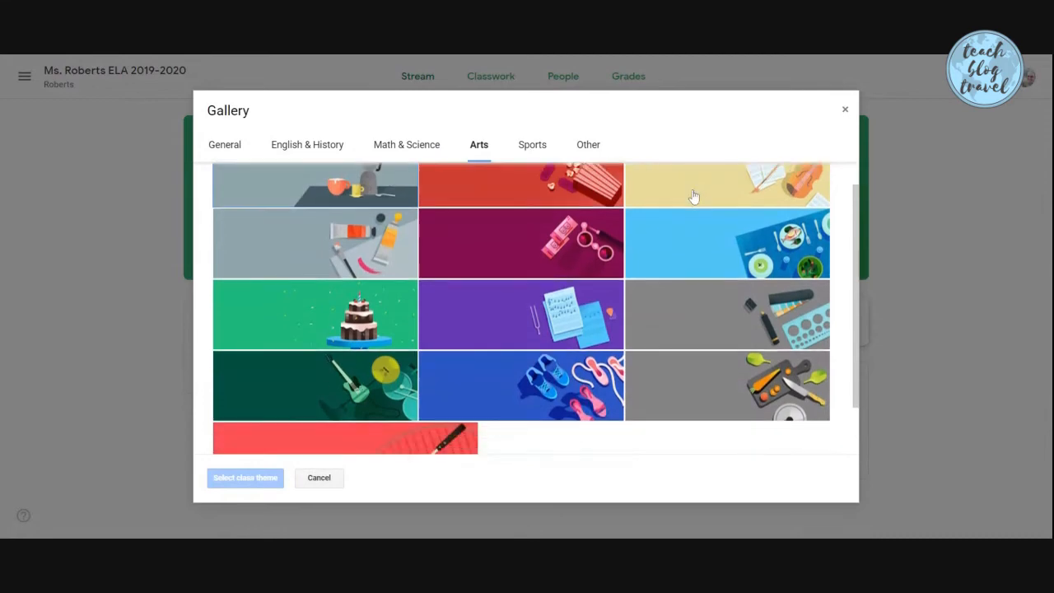
pyautogui.scroll(-1, 694, 196)
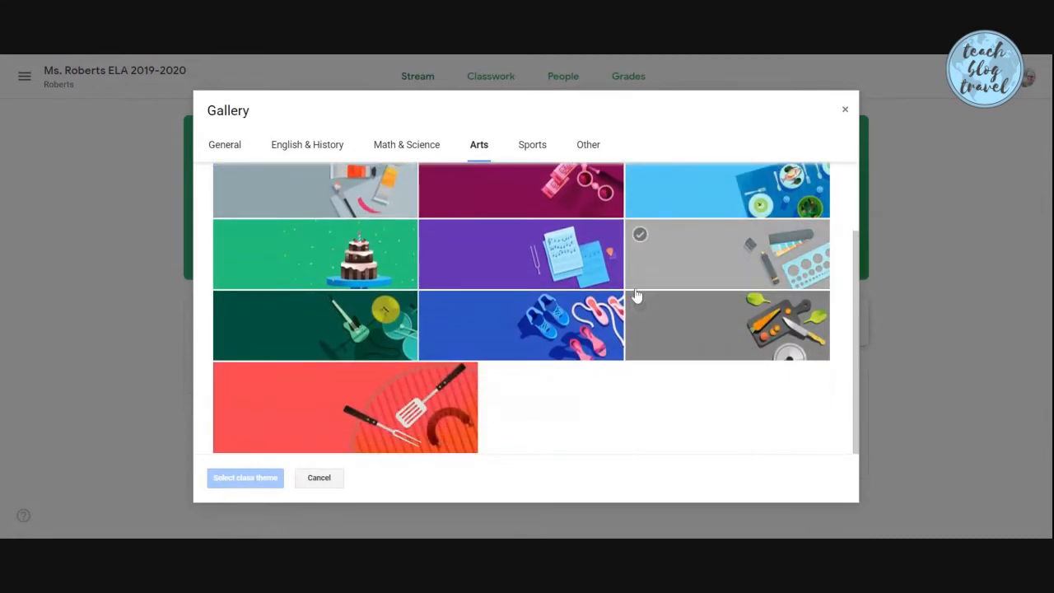
pyautogui.scroll(3, 636, 295)
pyautogui.click(525, 145)
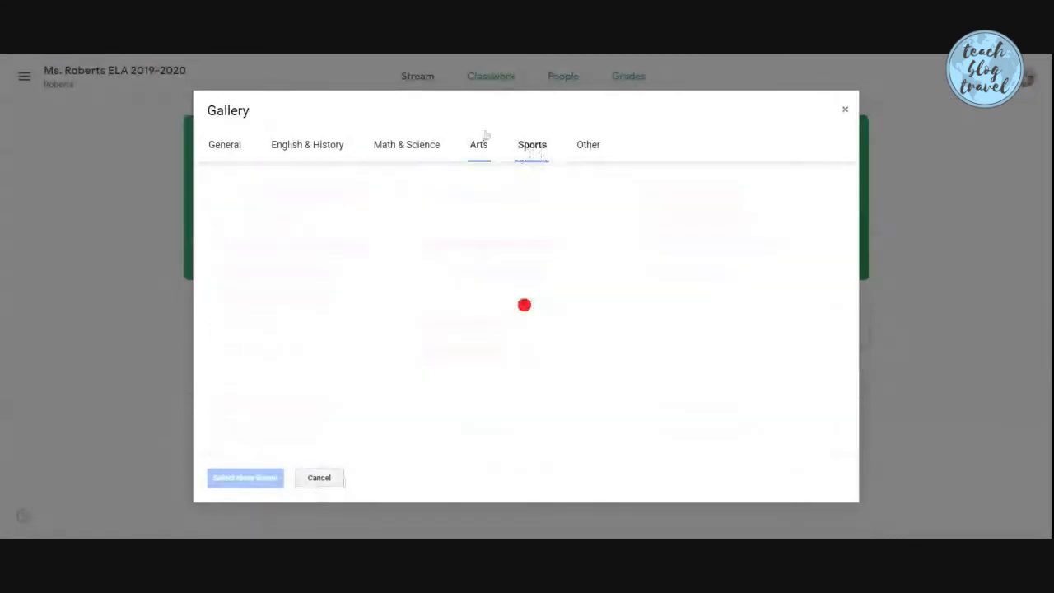
pyautogui.scroll(-2, 776, 235)
pyautogui.scroll(-5, 776, 235)
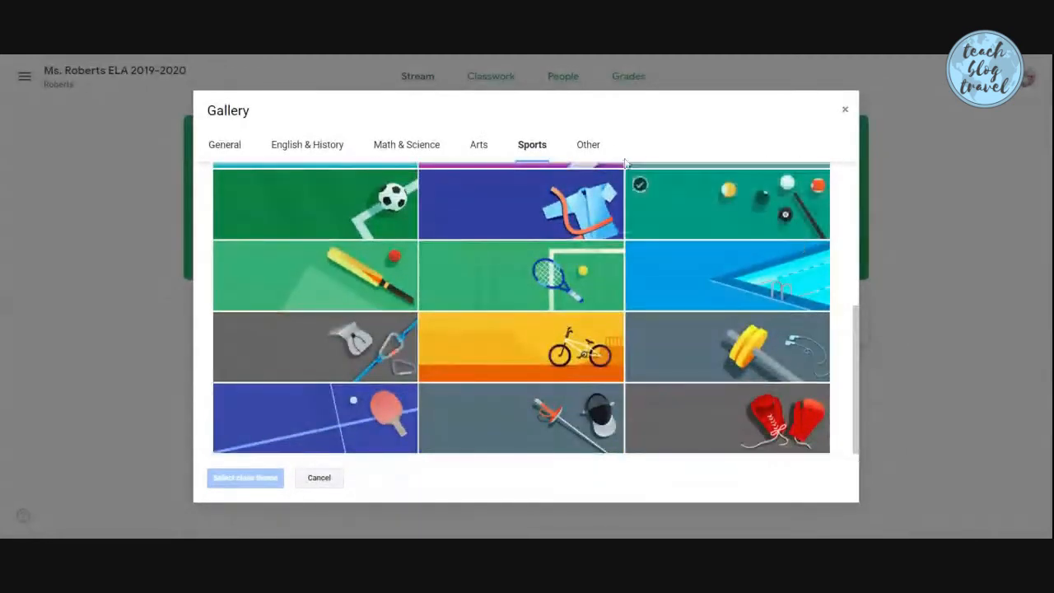
pyautogui.click(585, 146)
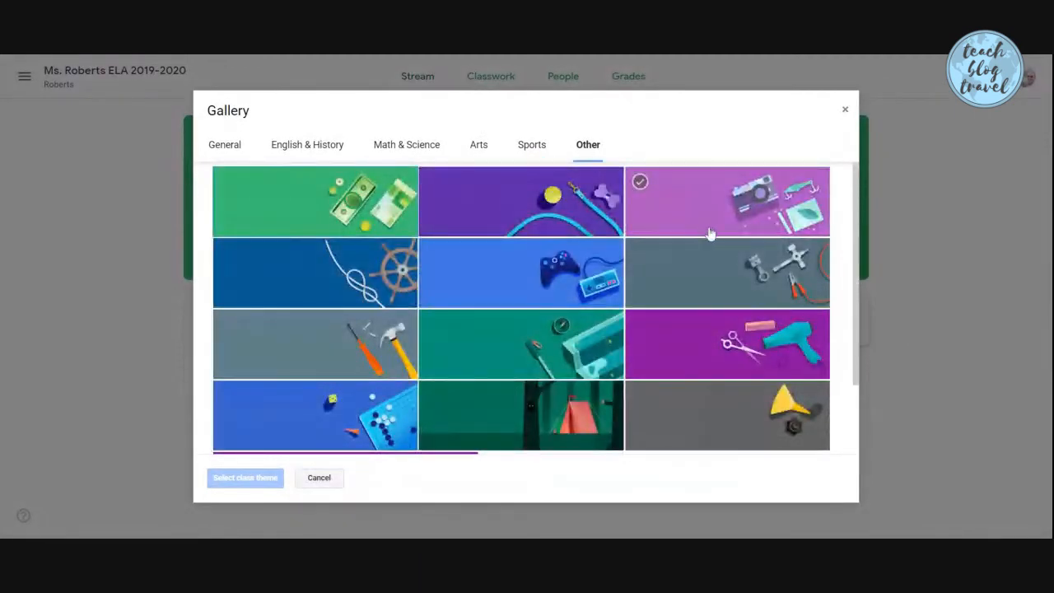
pyautogui.scroll(-2, 708, 235)
pyautogui.scroll(2, 640, 339)
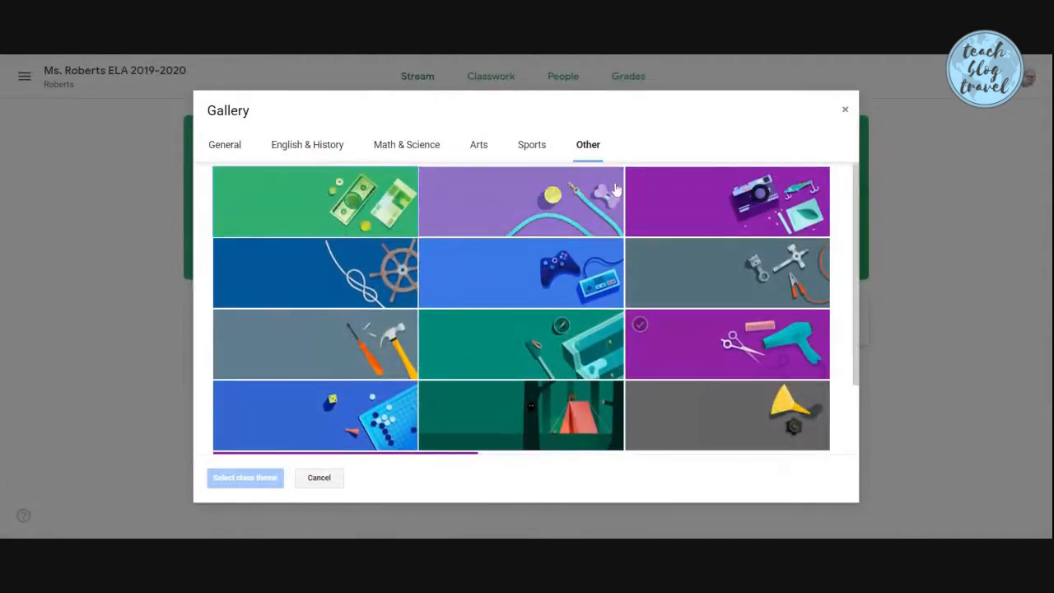
pyautogui.click(845, 109)
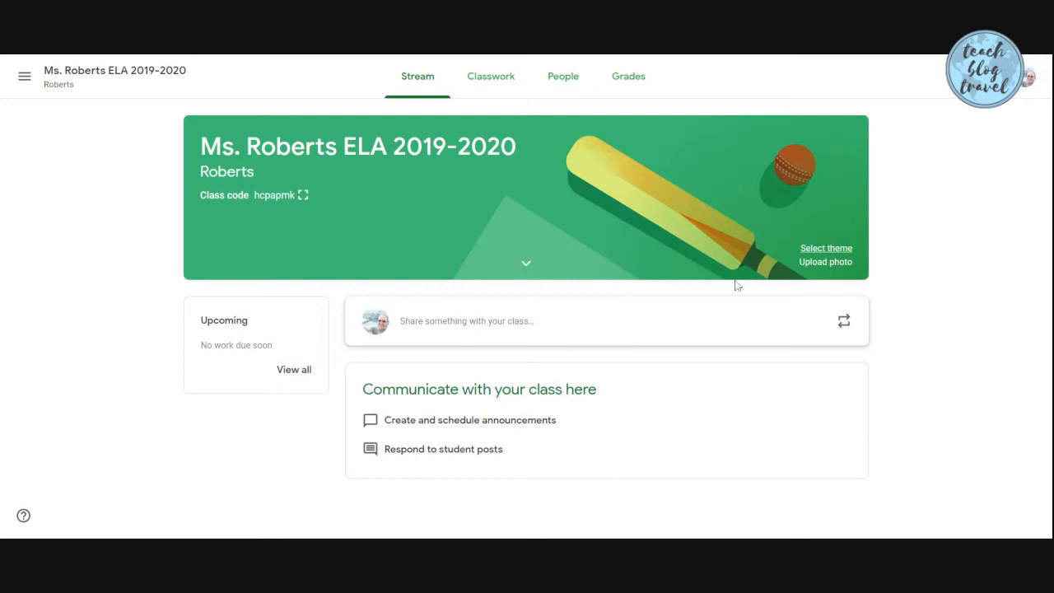
# Apply the first General theme, the orange coffee-cup and teapot banner, to the class
pyautogui.click(816, 250)
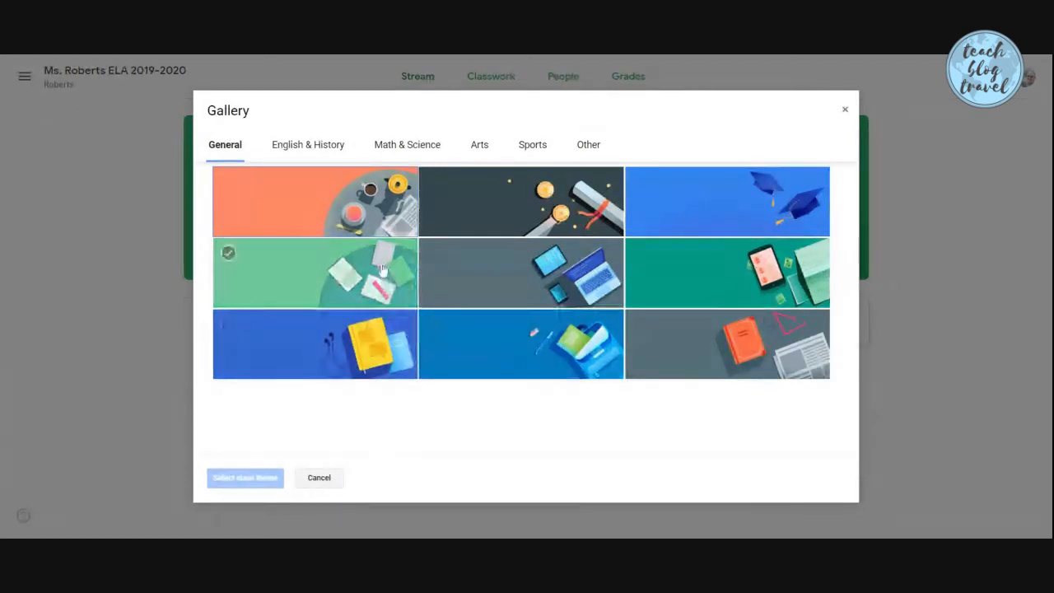
pyautogui.click(313, 218)
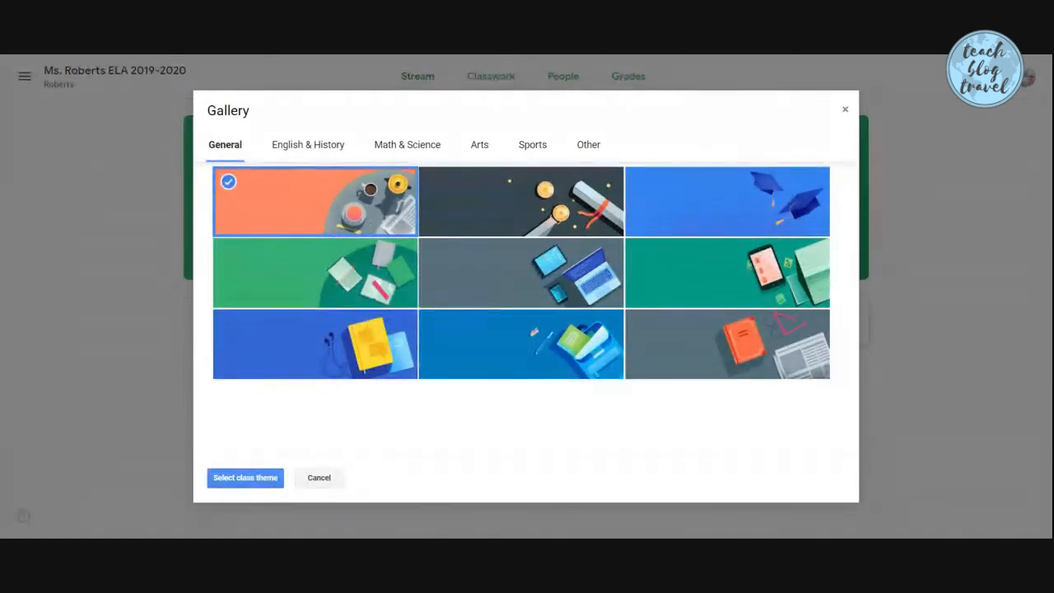
pyautogui.click(239, 477)
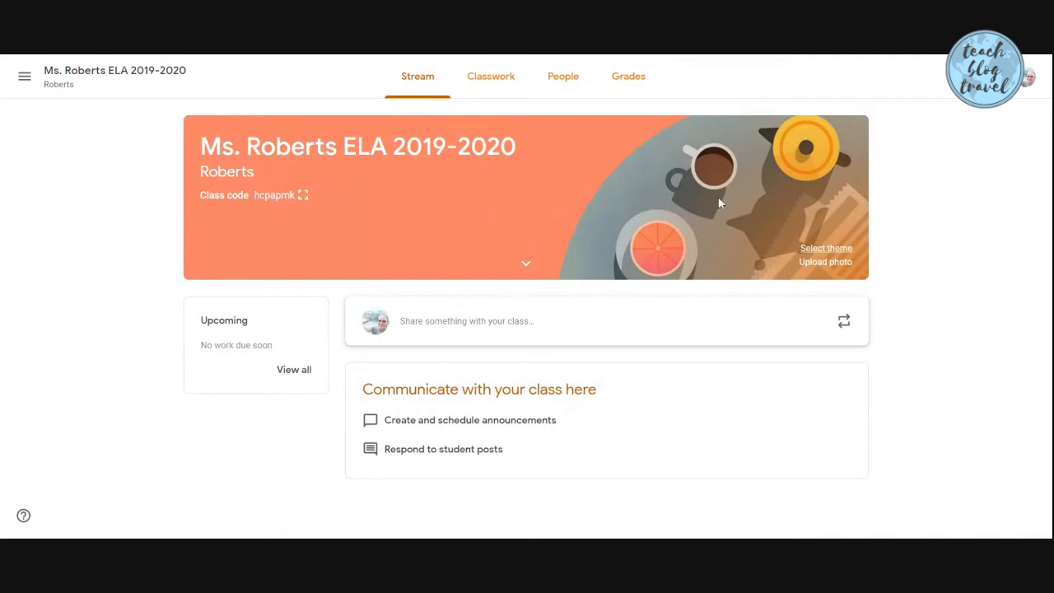
# Upload GCCC Header Art 5.png as a banner photo and crop it to nearly the whole image
pyautogui.click(812, 267)
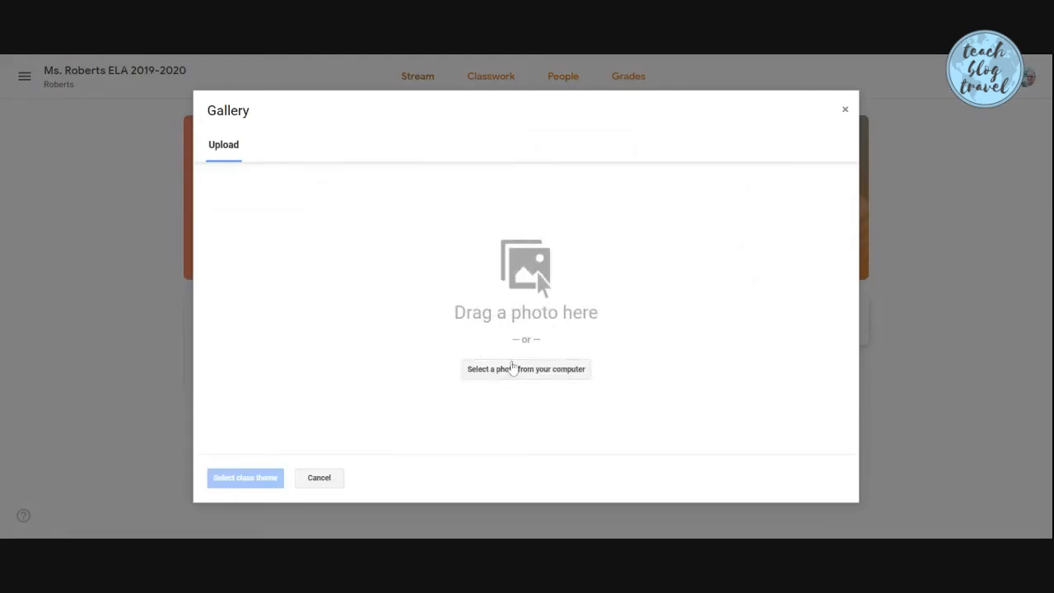
pyautogui.click(516, 383)
pyautogui.doubleClick(651, 412)
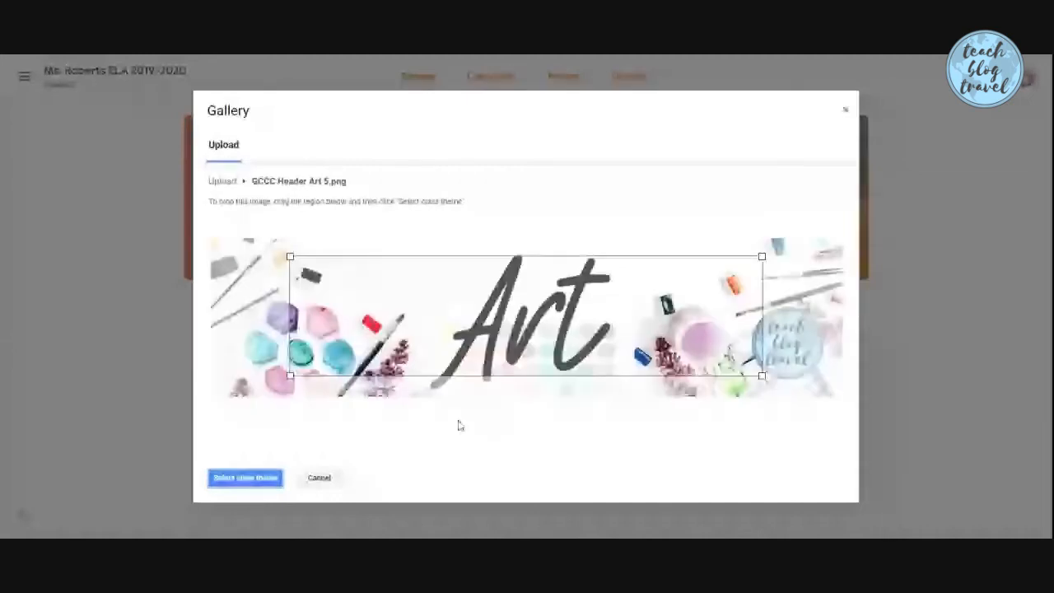
pyautogui.moveTo(405, 315); pyautogui.dragTo(327, 296)
pyautogui.moveTo(681, 356); pyautogui.dragTo(841, 404)
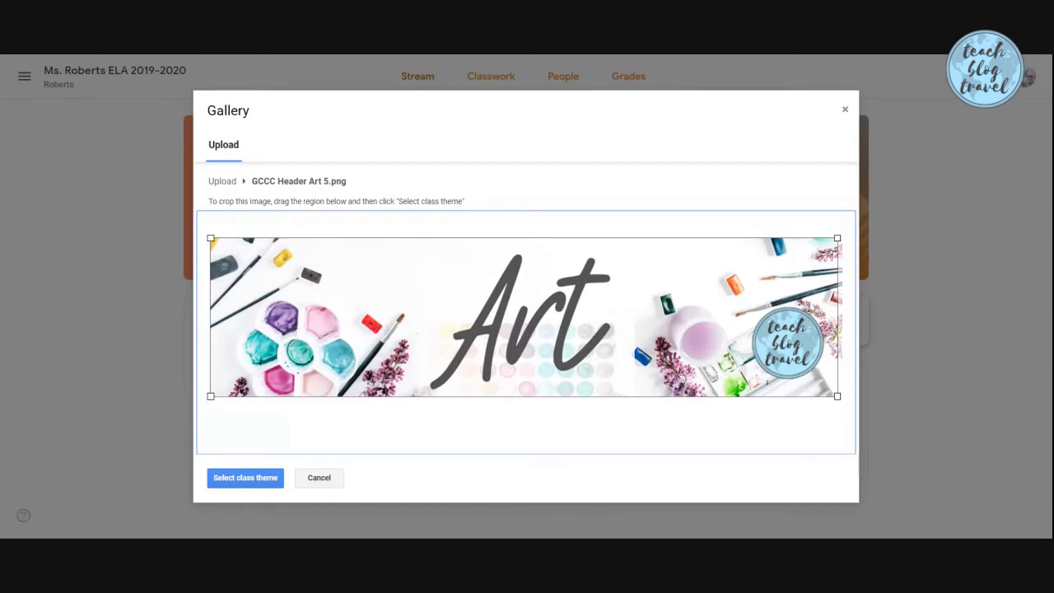
# Apply the cropped Art image as the class banner and go to Class settings
pyautogui.click(234, 480)
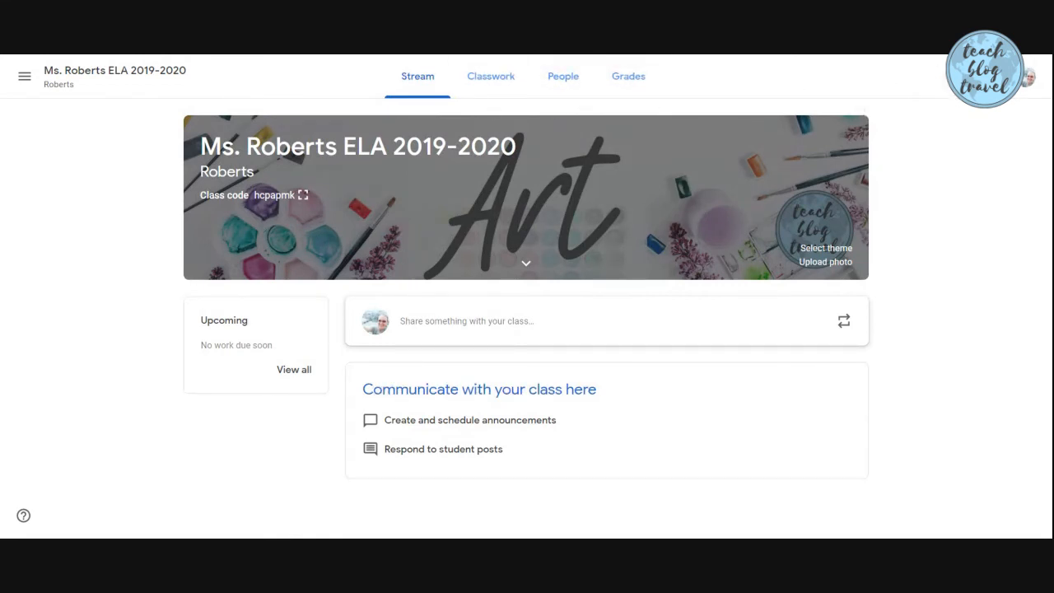
pyautogui.click(957, 77)
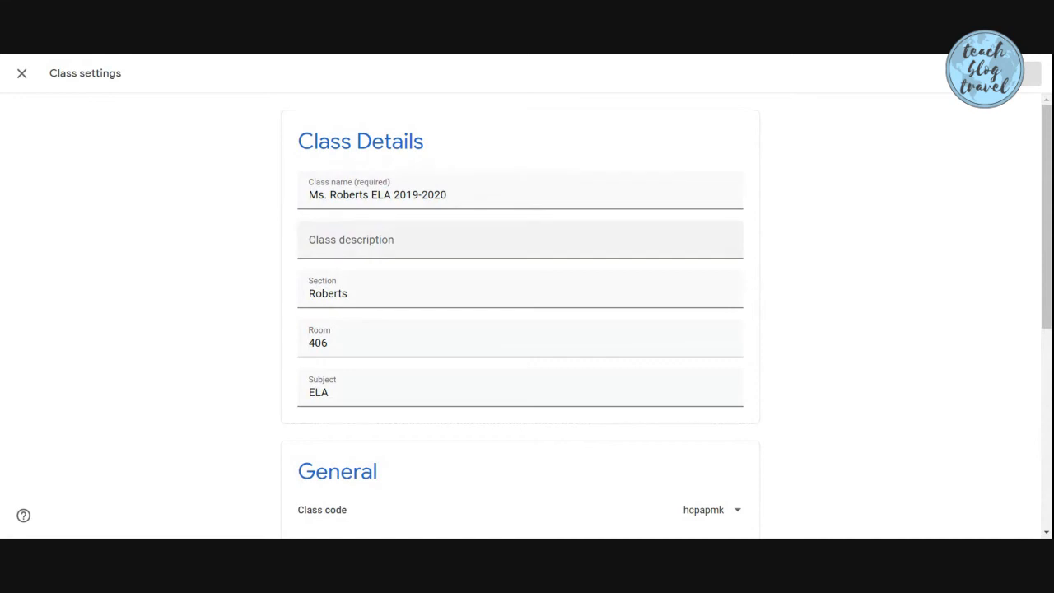
# Enter 'Where Whiteriver students learn English and Language Arts' as the Class description
pyautogui.scroll(-2, 517, 238)
pyautogui.scroll(2, 517, 238)
pyautogui.click(517, 240)
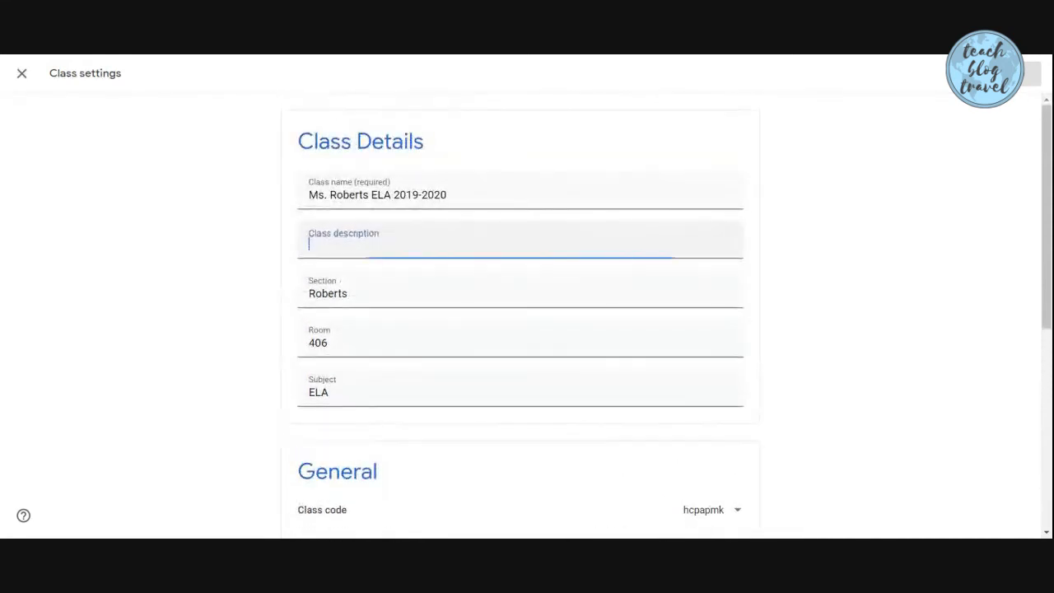
pyautogui.write('Wher')
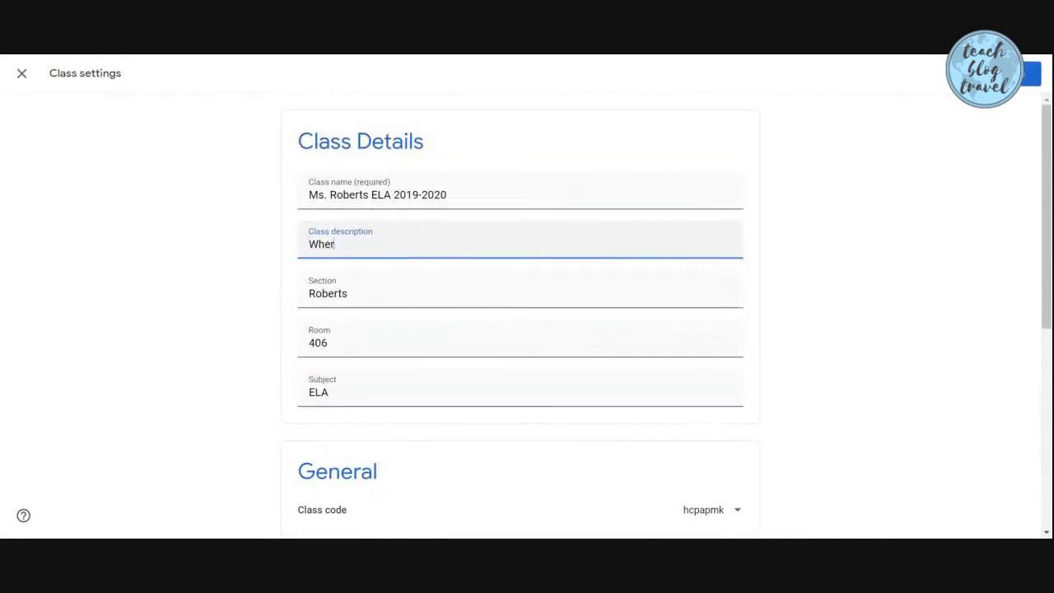
pyautogui.write('e Whitervi')
pyautogui.press('BackSpace')
pyautogui.press('BackSpace')
pyautogui.press('BackSpace')
pyautogui.write('iiteriver students learn English')
pyautogui.press('BackSpace')
pyautogui.press('BackSpace')
pyautogui.press('BackSpace')
pyautogui.write('ish and Language Arts')
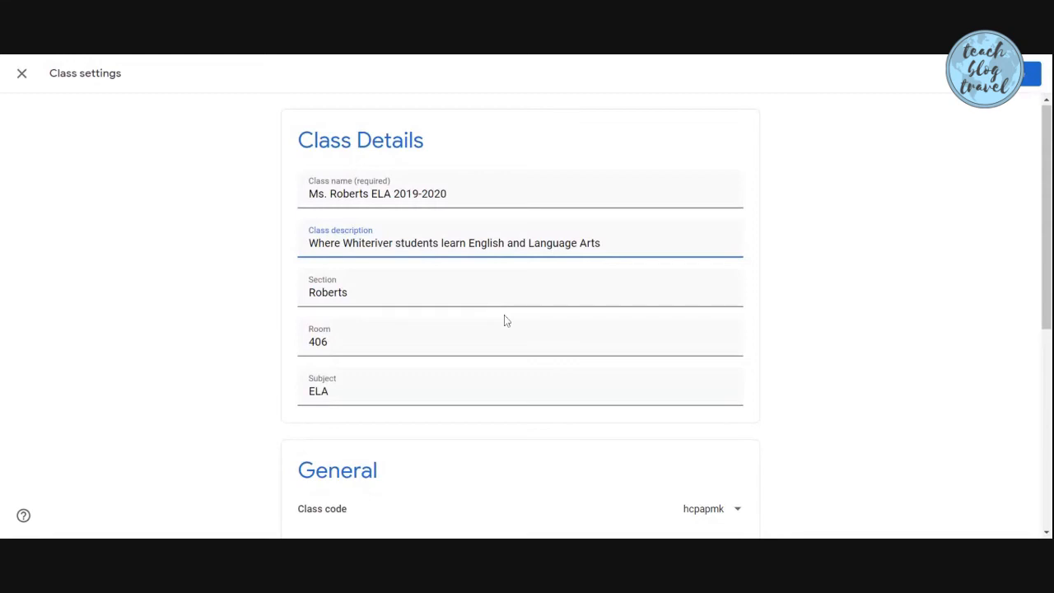
pyautogui.scroll(-4, 506, 321)
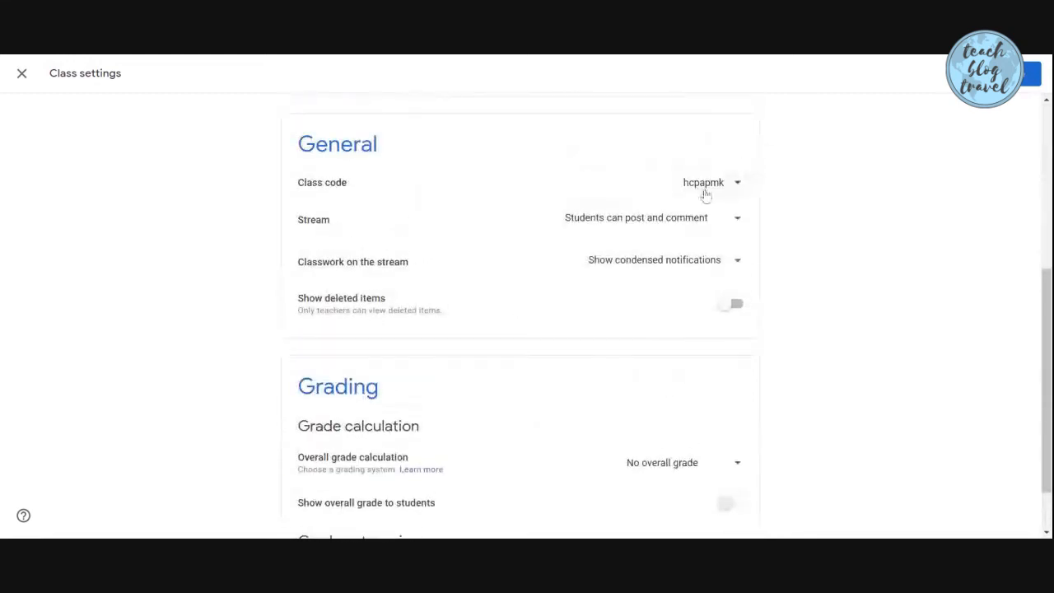
pyautogui.click(733, 187)
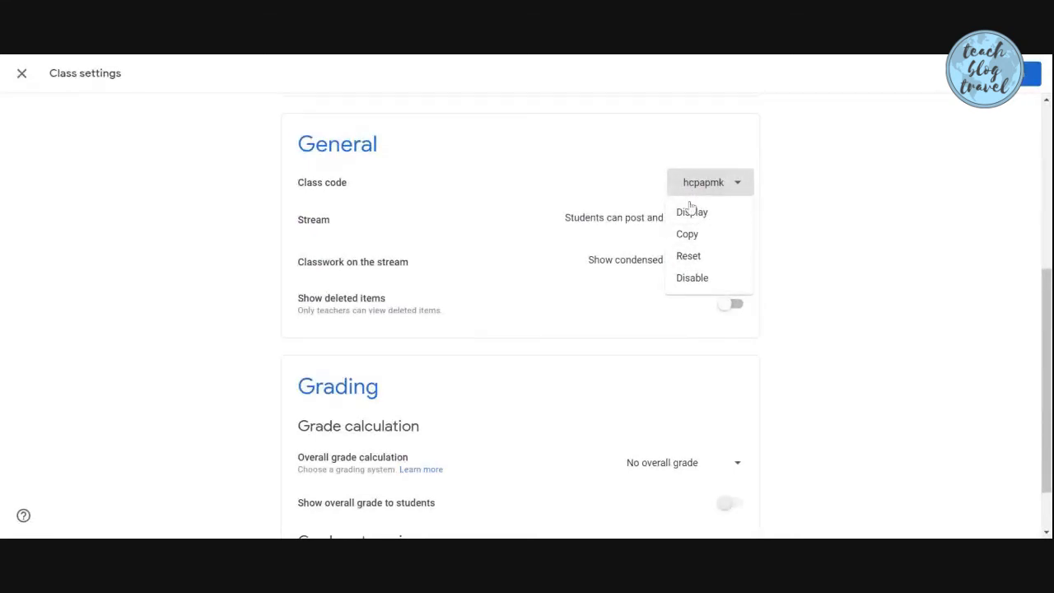
pyautogui.click(704, 258)
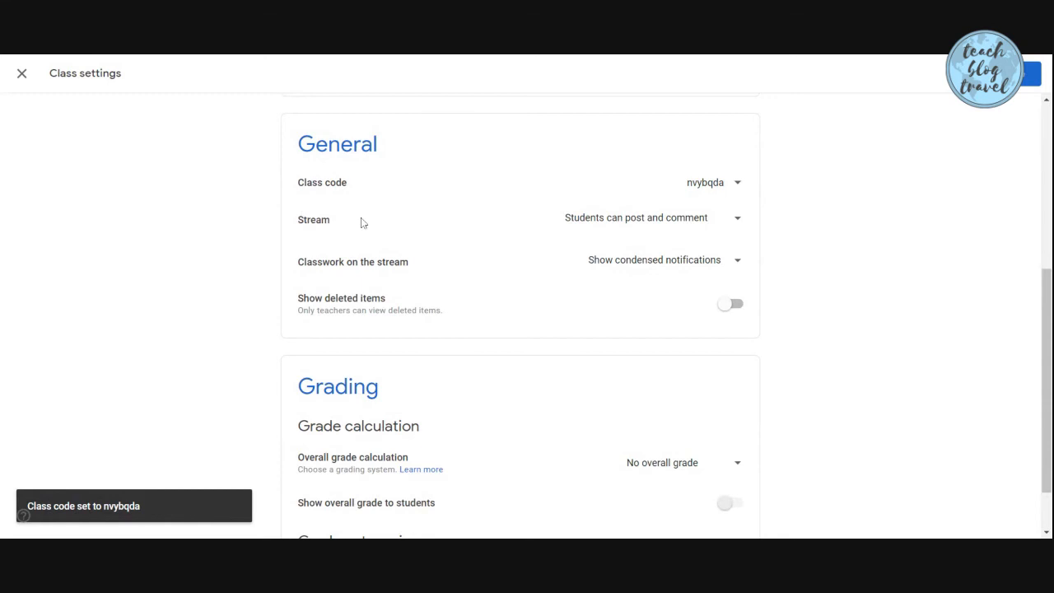
pyautogui.click(737, 223)
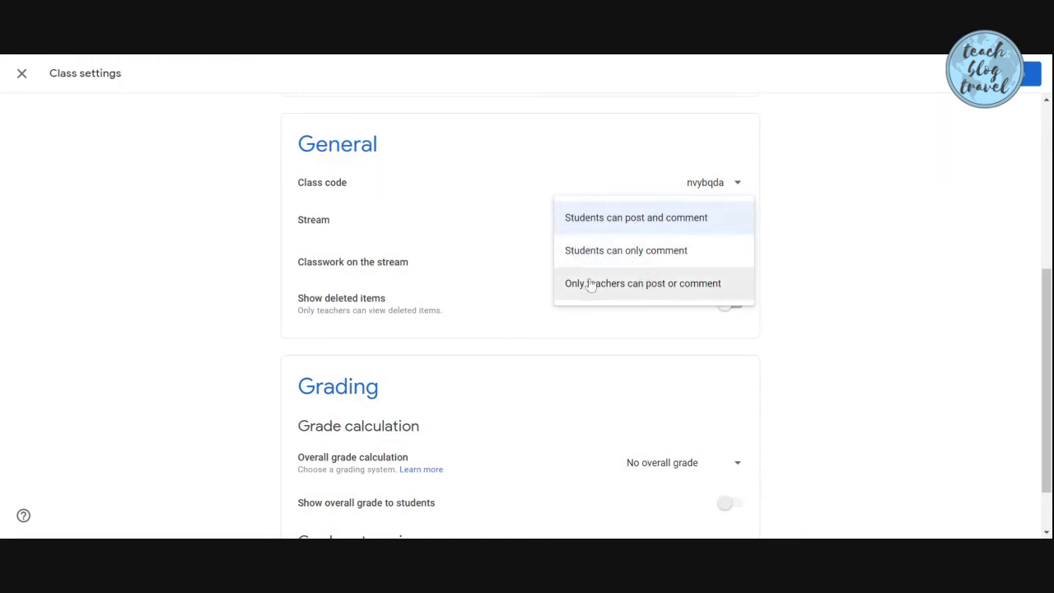
pyautogui.click(858, 269)
# Keep classwork notifications on the stream condensed
pyautogui.scroll(-1, 683, 219)
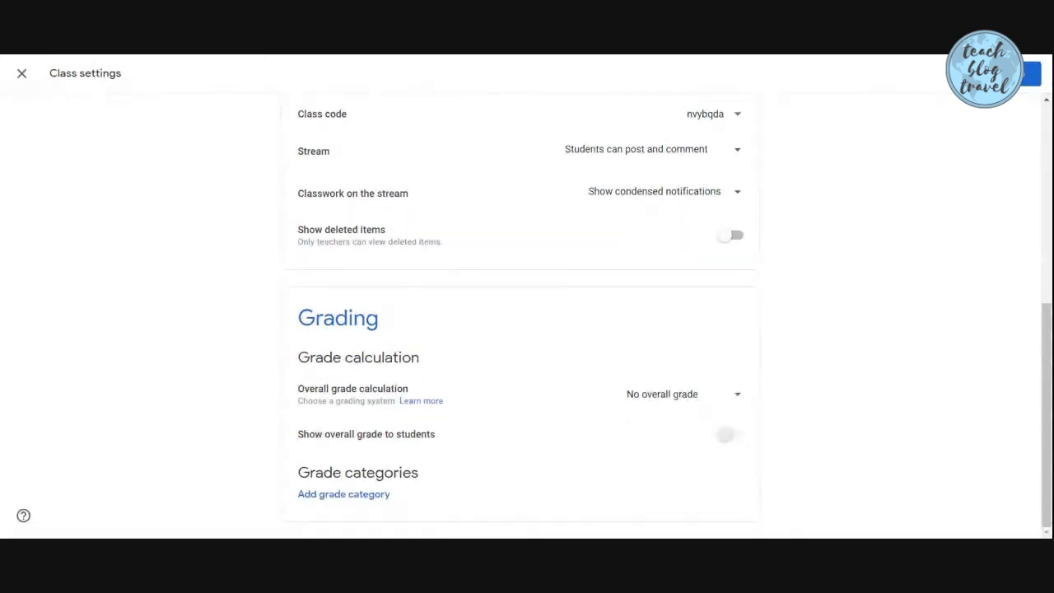
pyautogui.click(730, 201)
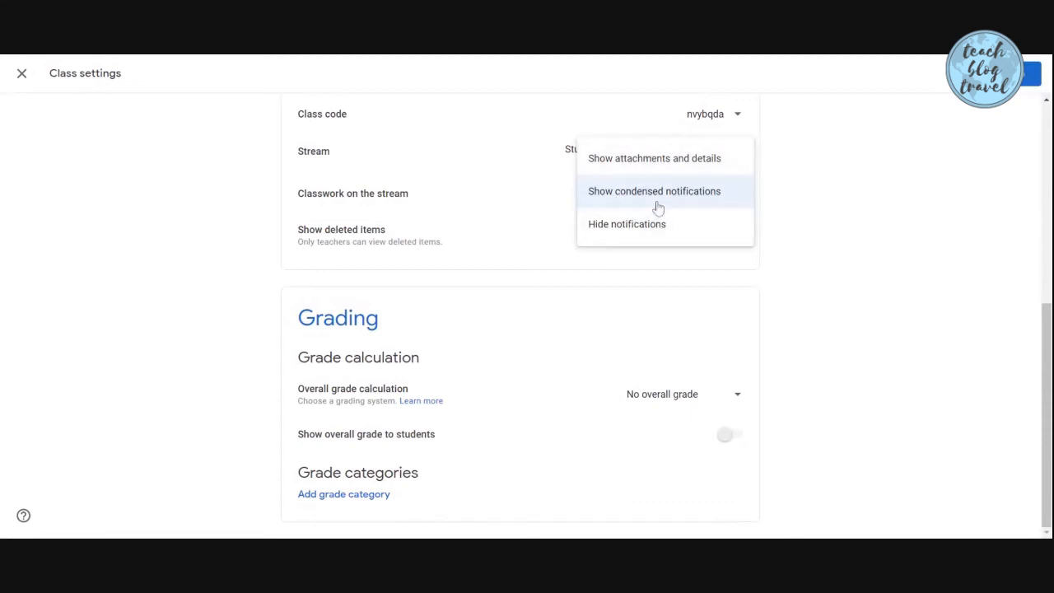
pyautogui.click(849, 242)
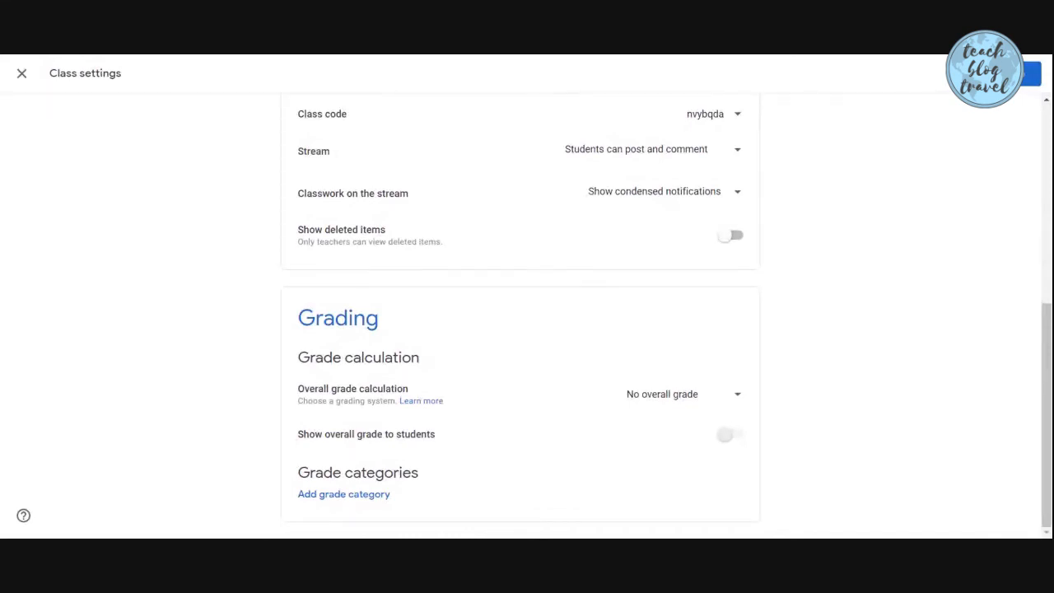
pyautogui.scroll(3, 366, 362)
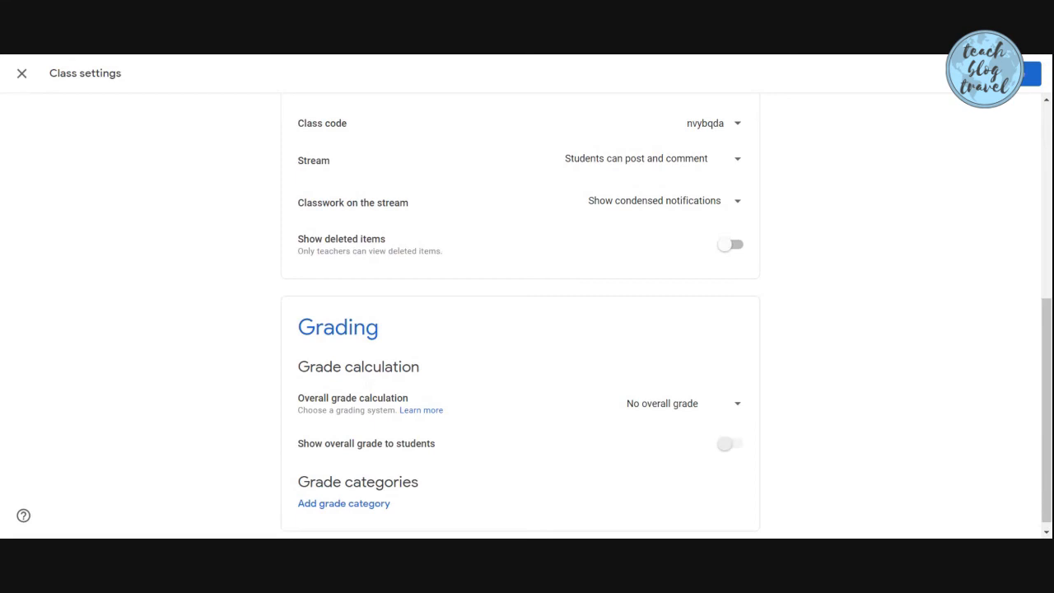
pyautogui.scroll(2, 245, 288)
pyautogui.scroll(-1, 244, 288)
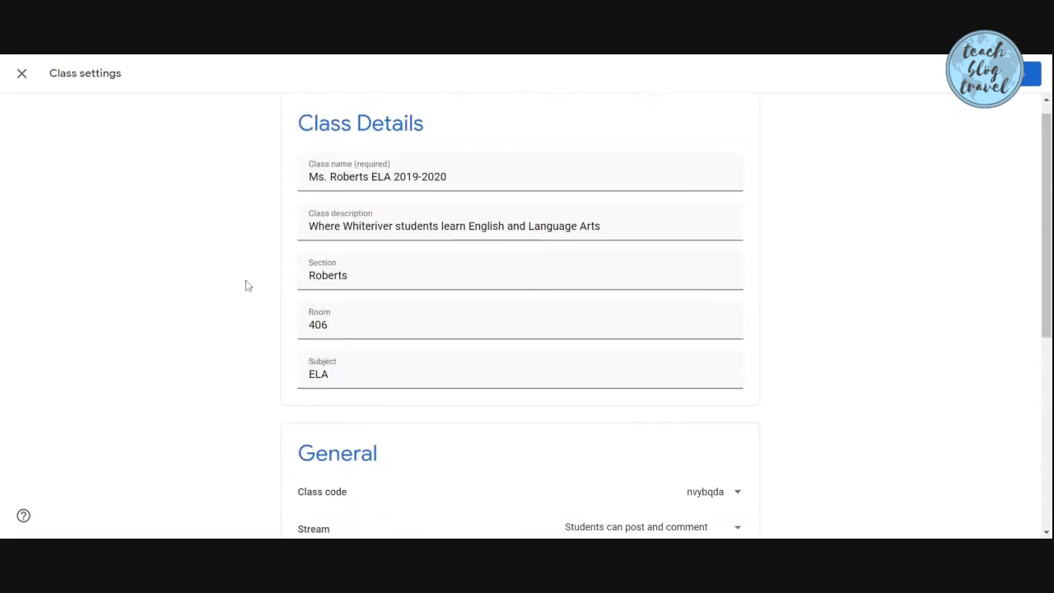
pyautogui.scroll(1, 622, 136)
# Save the class settings and view the class's People page
pyautogui.click(1030, 74)
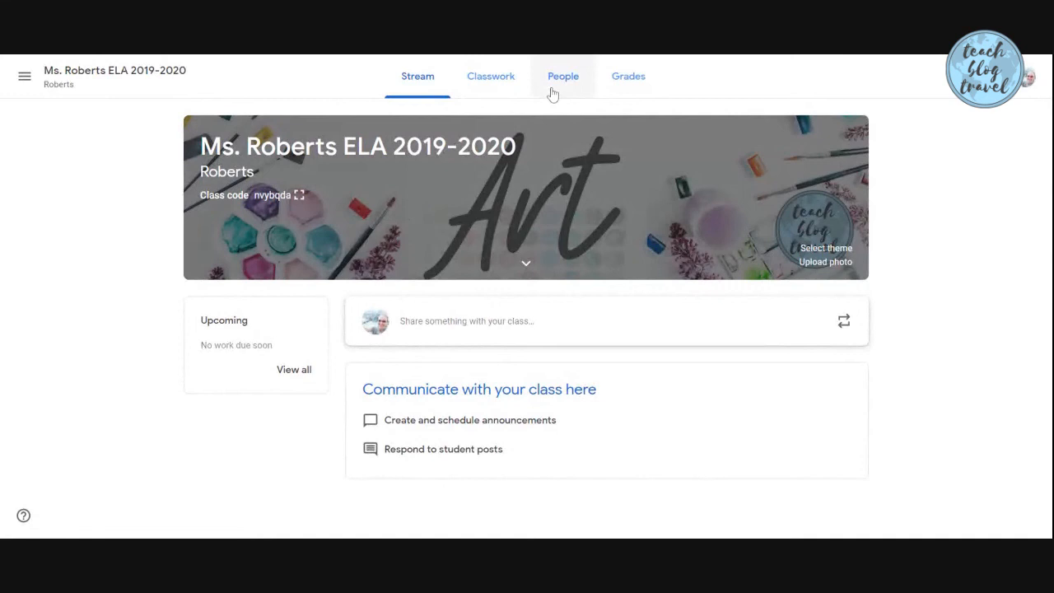
pyautogui.click(508, 84)
pyautogui.click(559, 81)
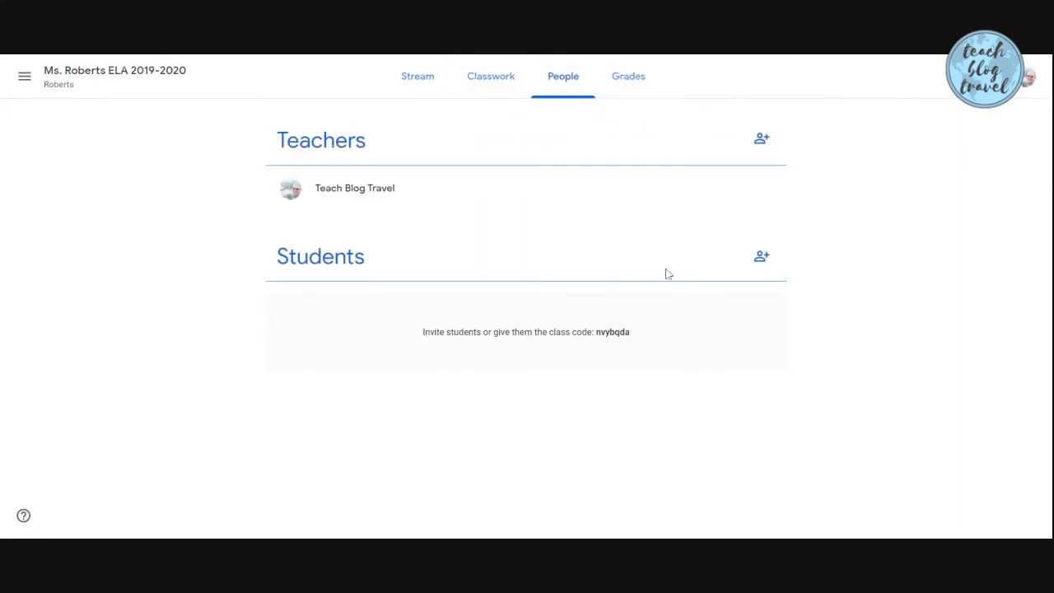
# Open and cancel the student invitation form twice without inviting anyone, then return to the stream
pyautogui.click(763, 263)
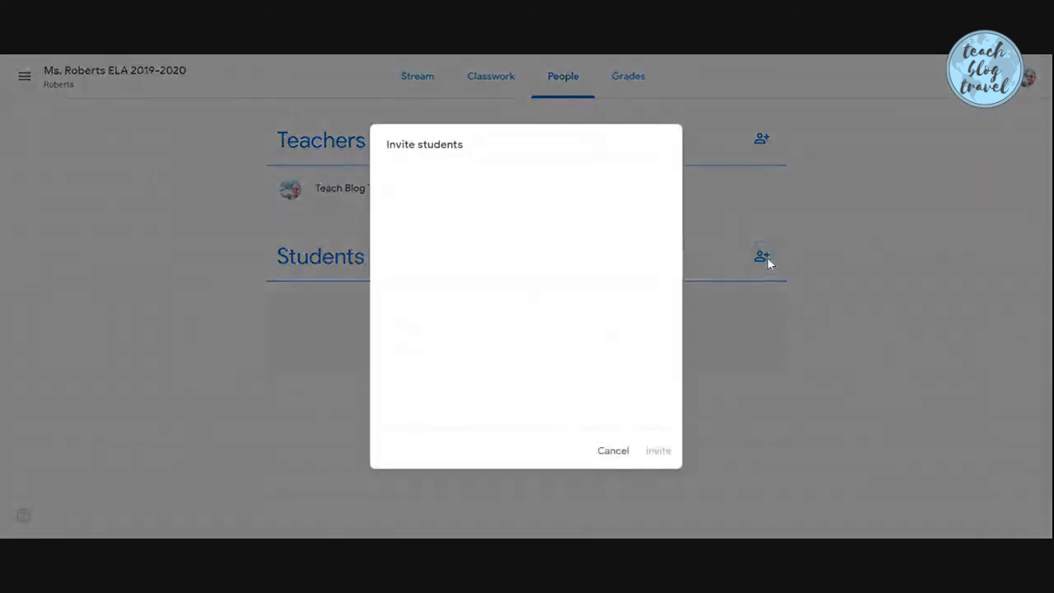
pyautogui.click(631, 456)
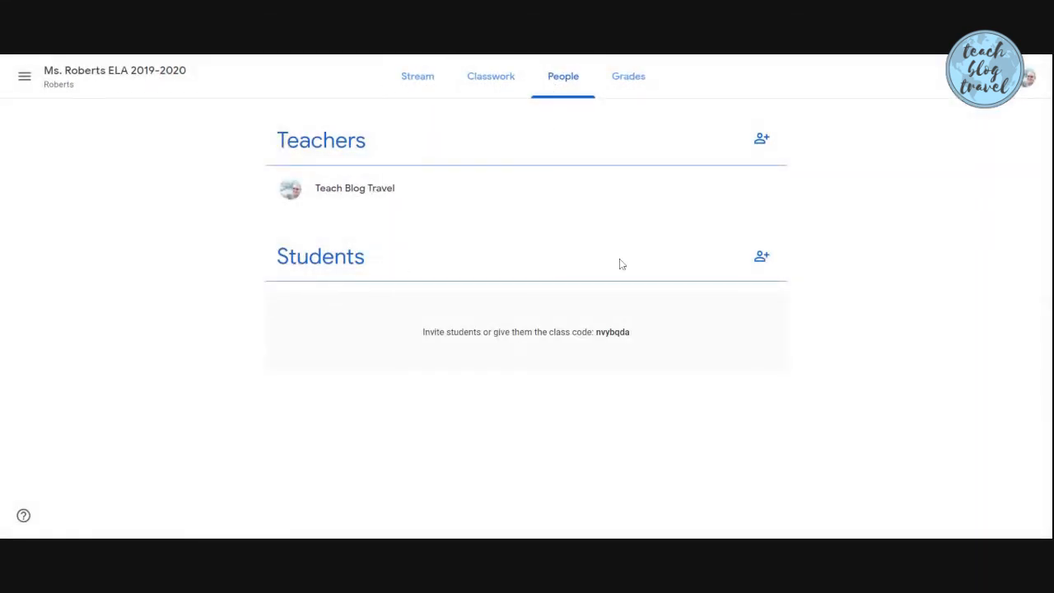
pyautogui.click(763, 260)
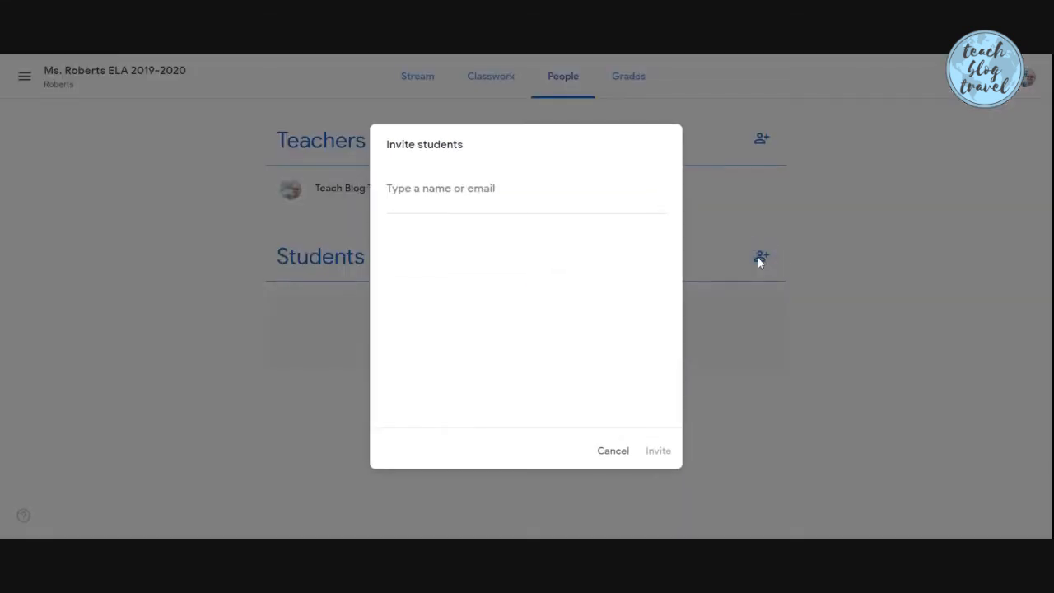
pyautogui.click(607, 450)
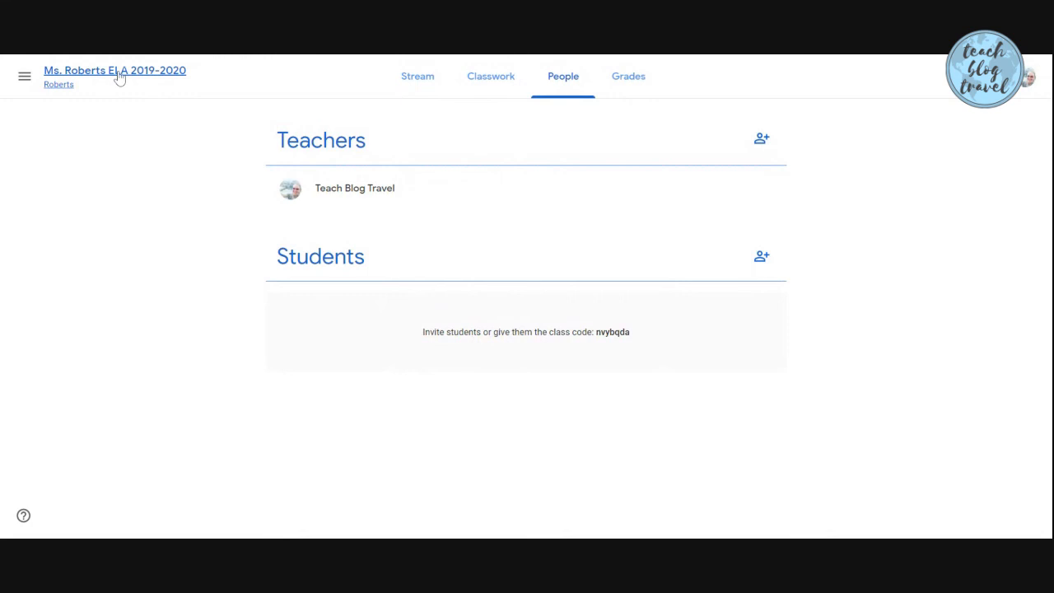
pyautogui.click(118, 78)
pyautogui.click(300, 196)
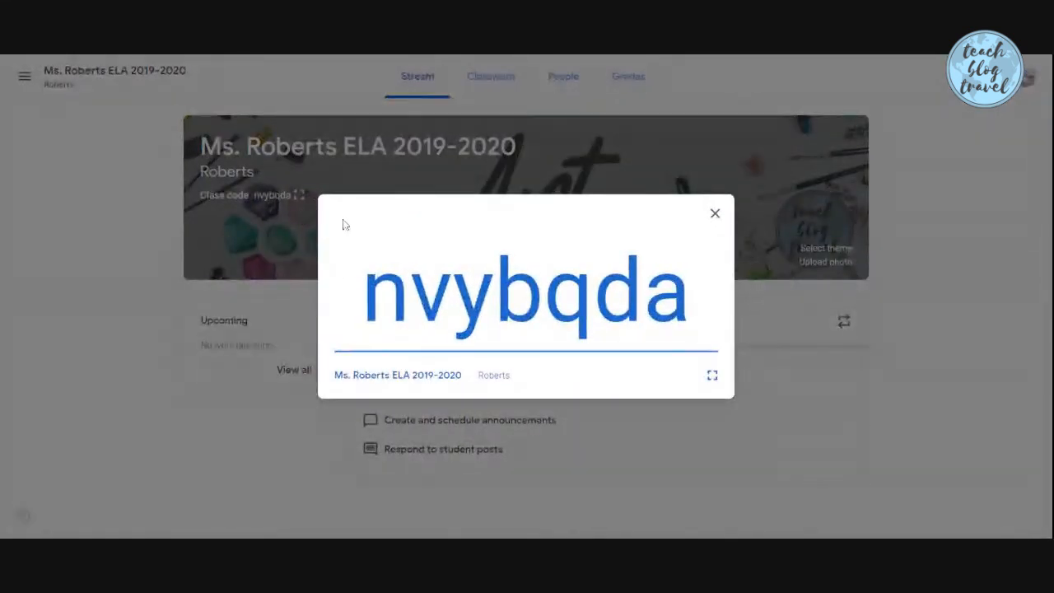
pyautogui.click(712, 375)
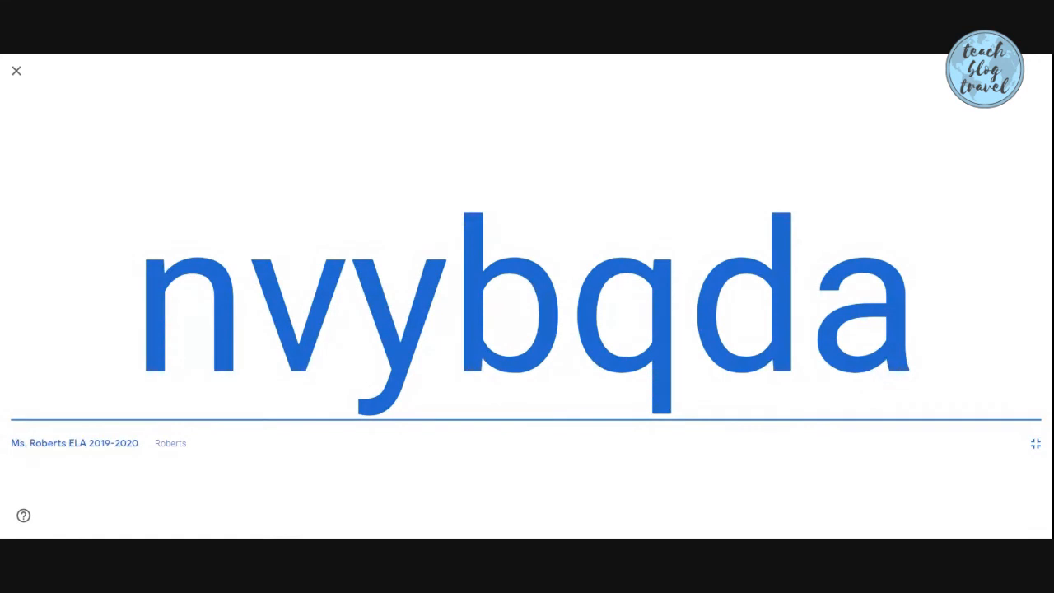
pyautogui.hotkey('shift', 'Left')
pyautogui.hotkey('shift', 'Left')
pyautogui.hotkey('shift', 'Left')
pyautogui.hotkey('shift', 'Left')
pyautogui.hotkey('shift', 'Left')
pyautogui.hotkey('shift', 'Left')
pyautogui.hotkey('shift', 'Left')
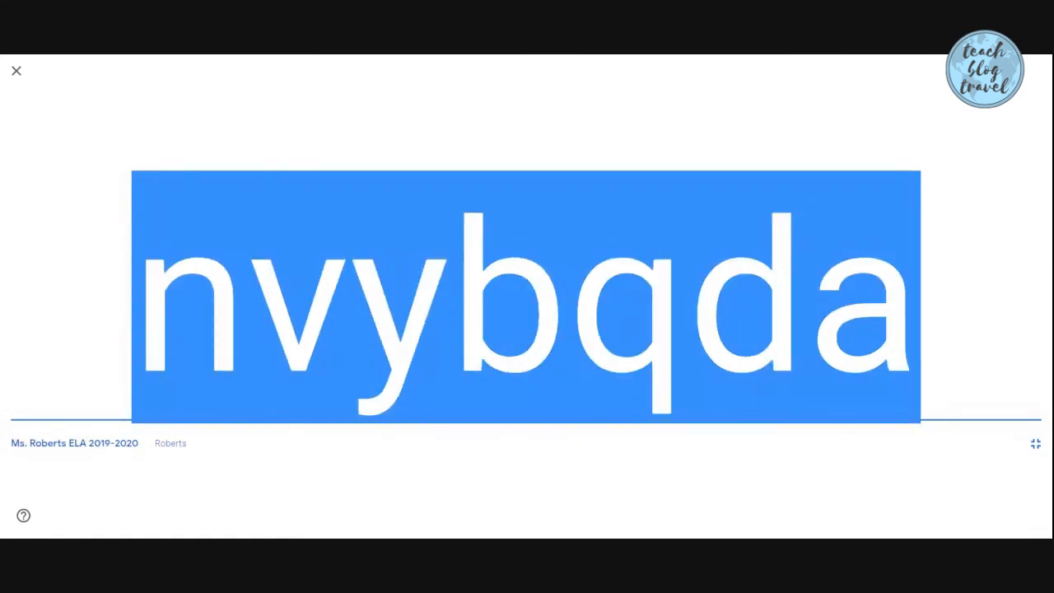
pyautogui.click(17, 72)
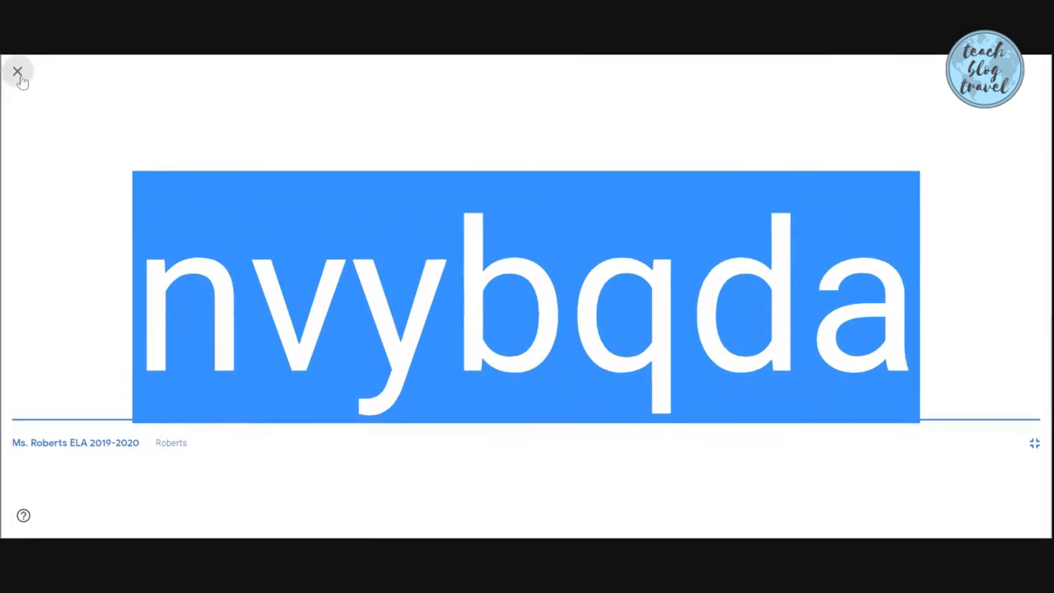